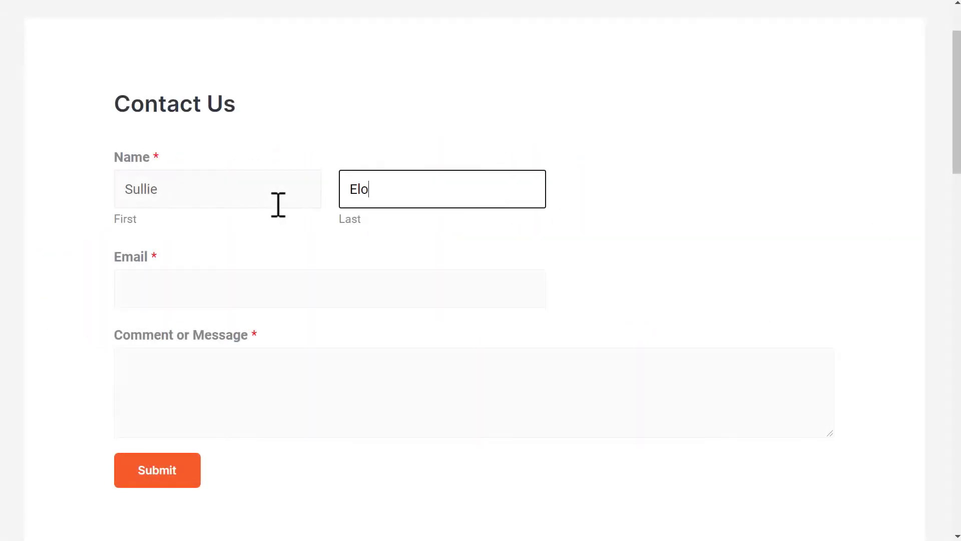
Fill in the email address and the message 'Hello! :)' on the Contact Us form.
key(Tab)
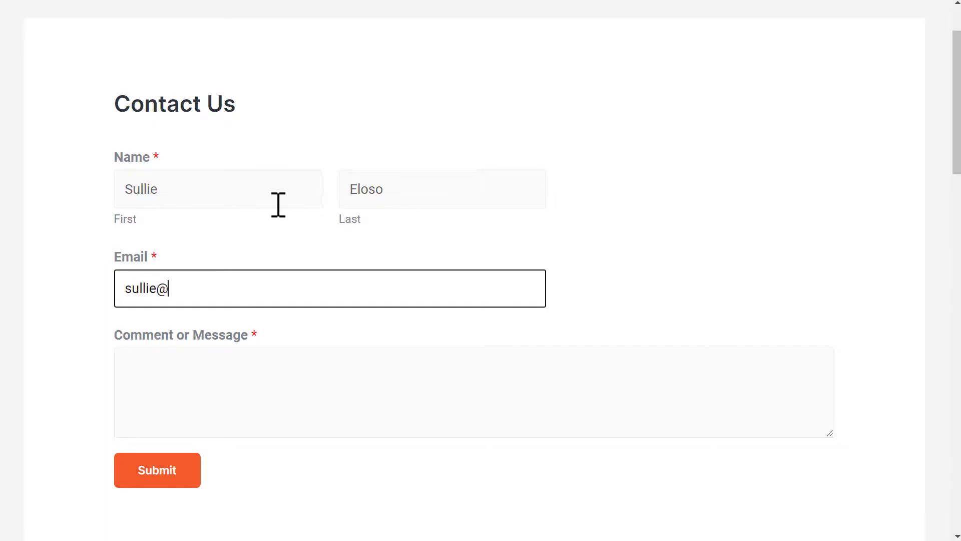
key(Tab)
text(Hello)
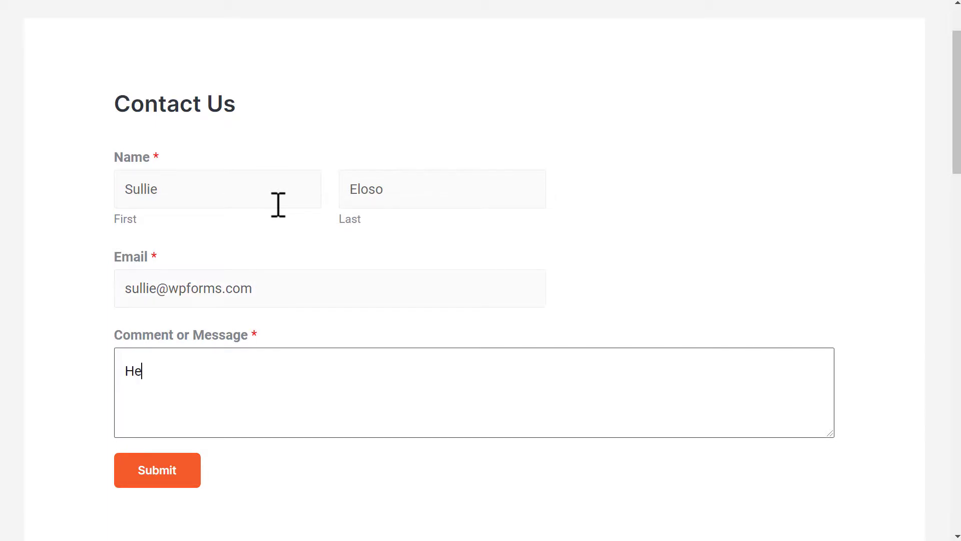
text(! :))
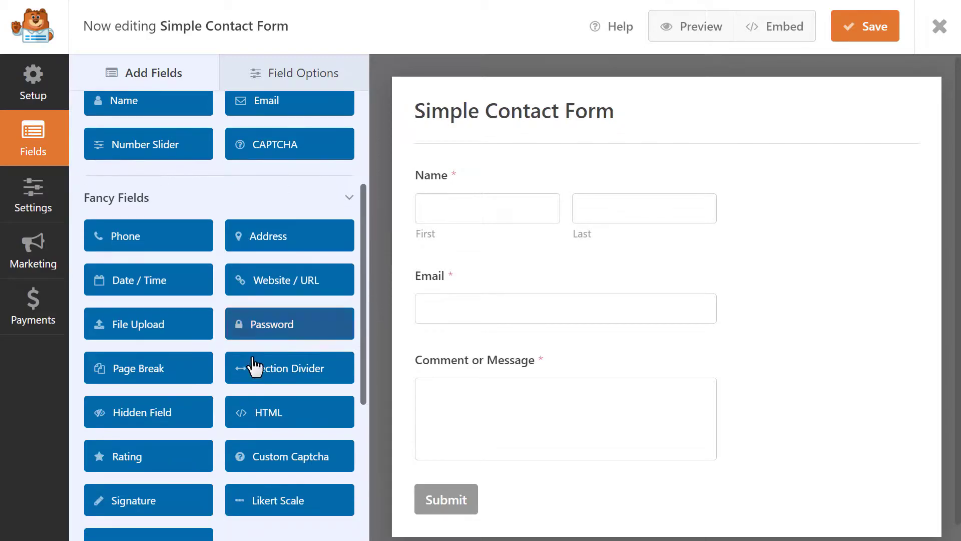
Place a Hidden Field below Email, then submit the contact form with the message 'Hello! :)'.
drag(154, 414, 503, 342)
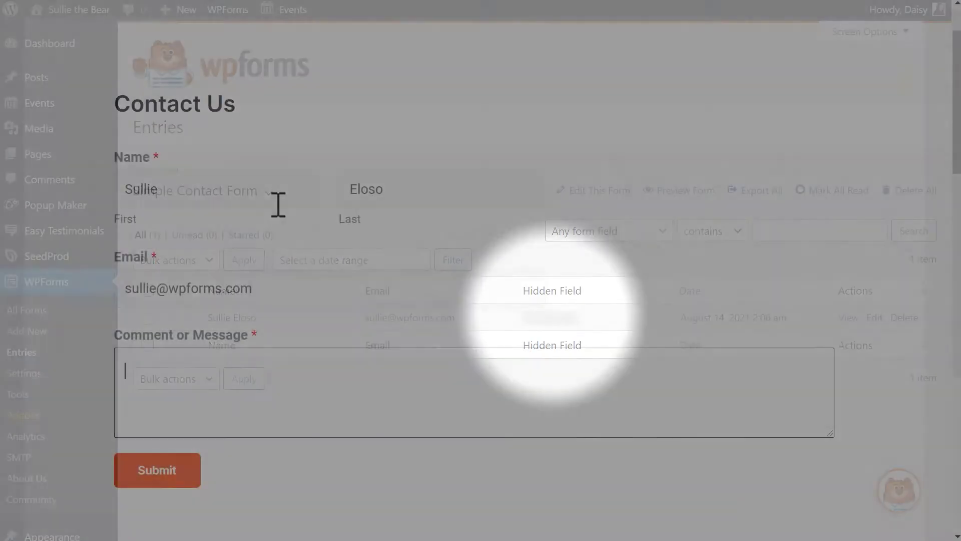
text(Hello! :))
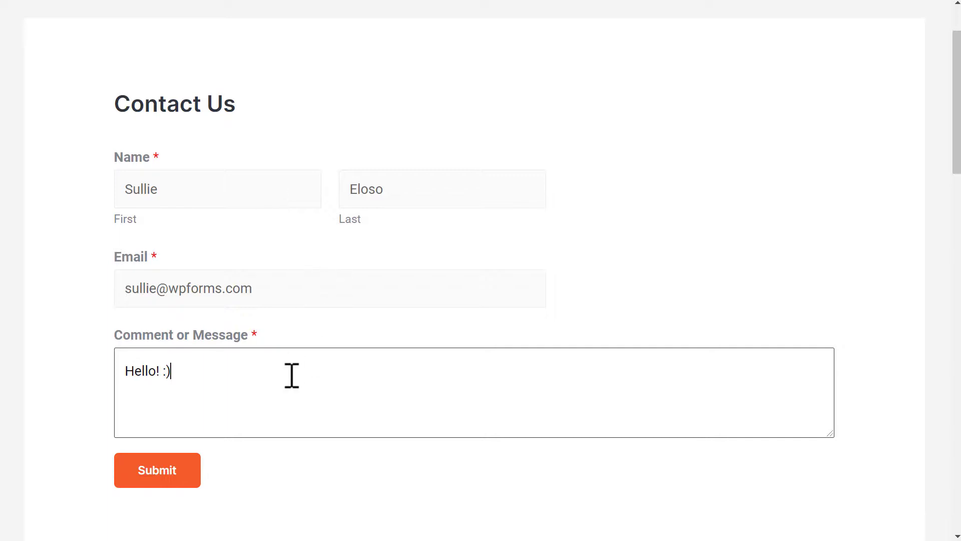
click(189, 476)
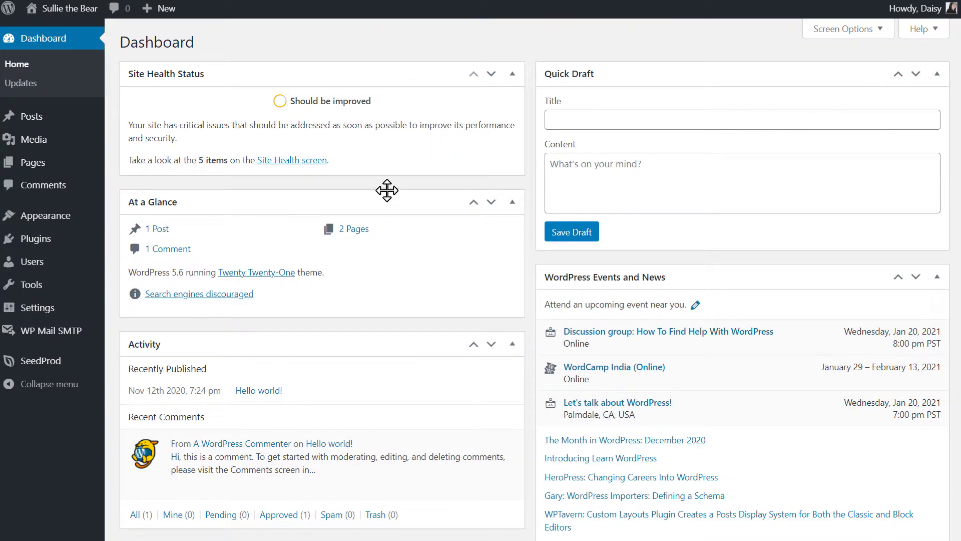
Open the Installed Plugins page from the admin sidebar.
click(67, 244)
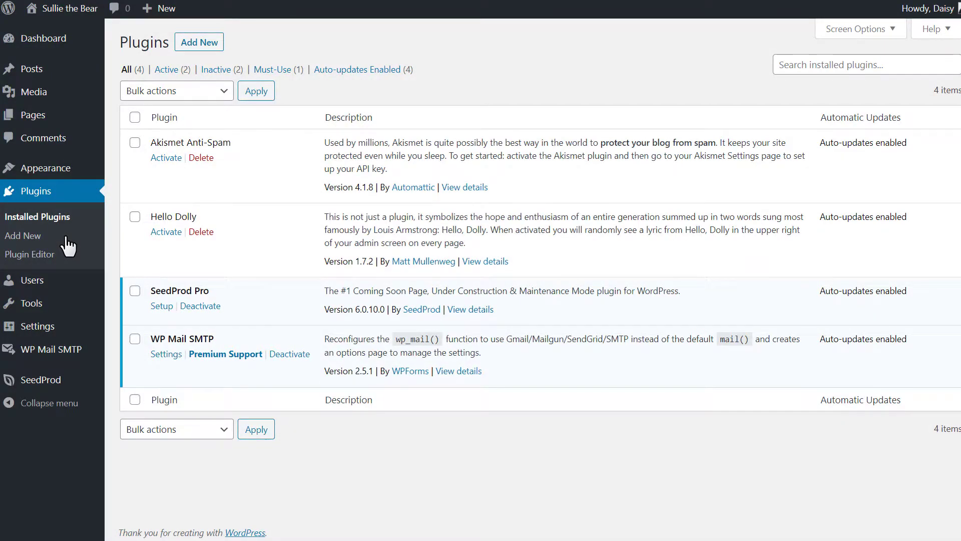
Upload wpforms.zip through Add New > Upload Plugin and install it.
click(216, 42)
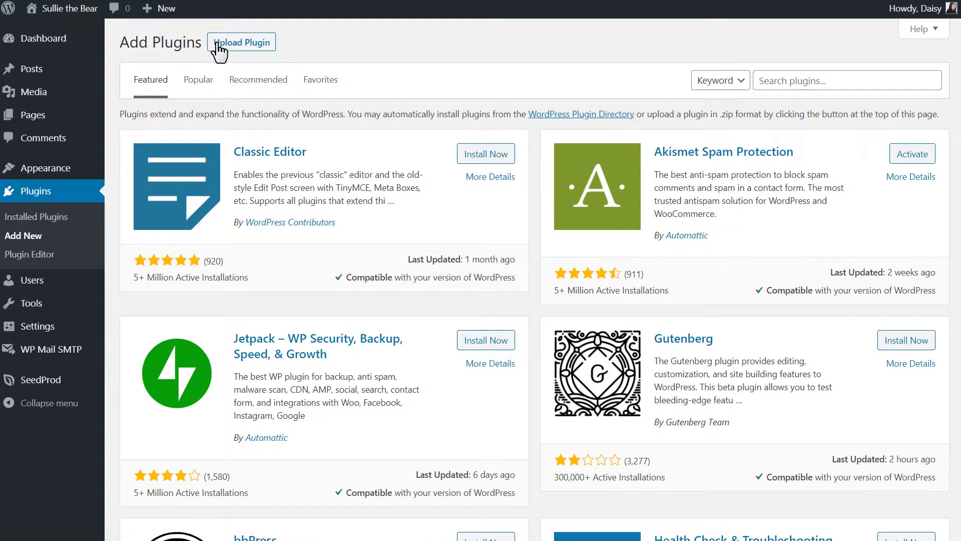
click(218, 44)
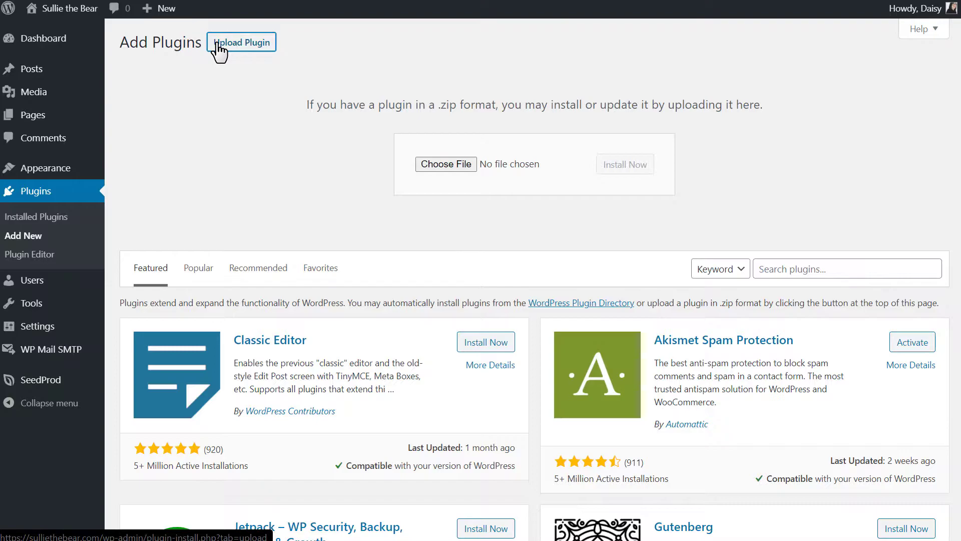
click(445, 164)
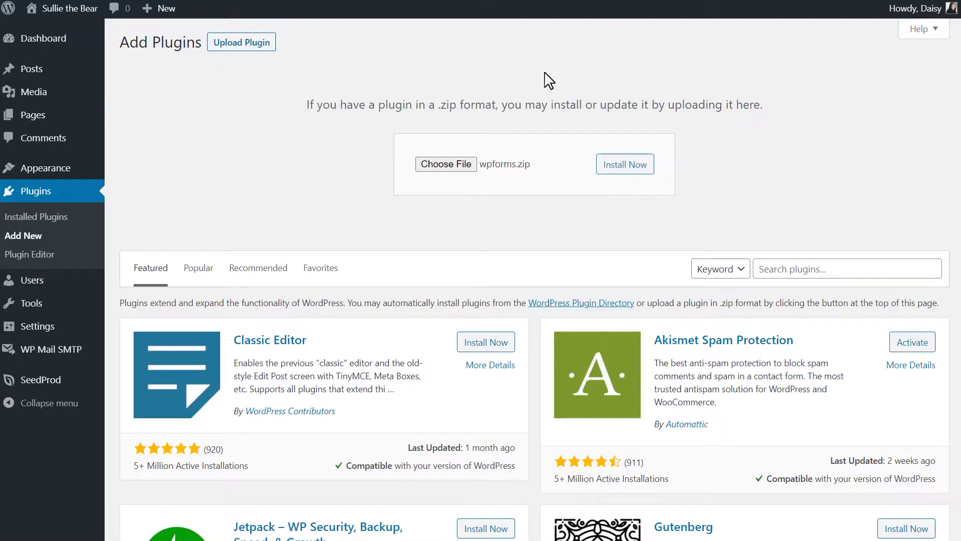
click(643, 167)
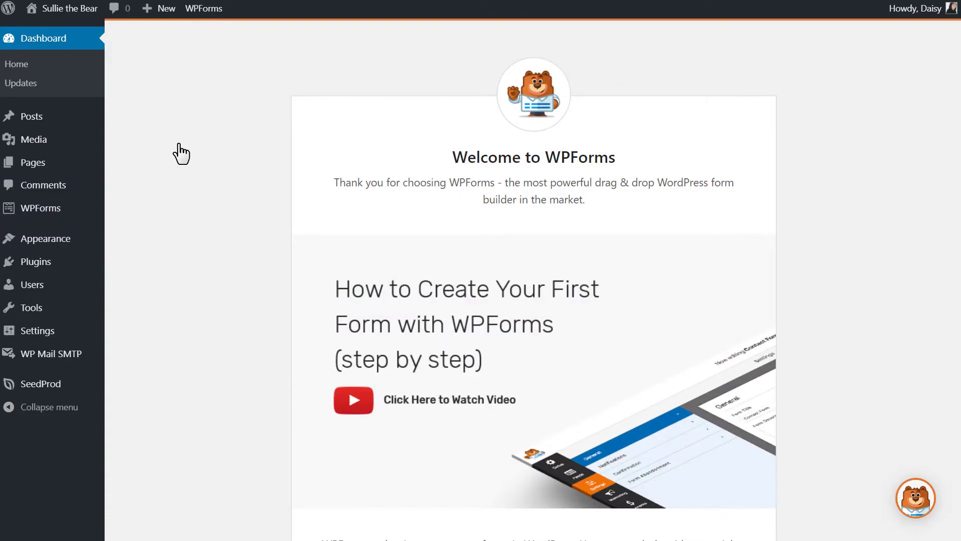
Check the Elite licence on the WPForms Settings page, then start a new form.
mouse_move(60, 210)
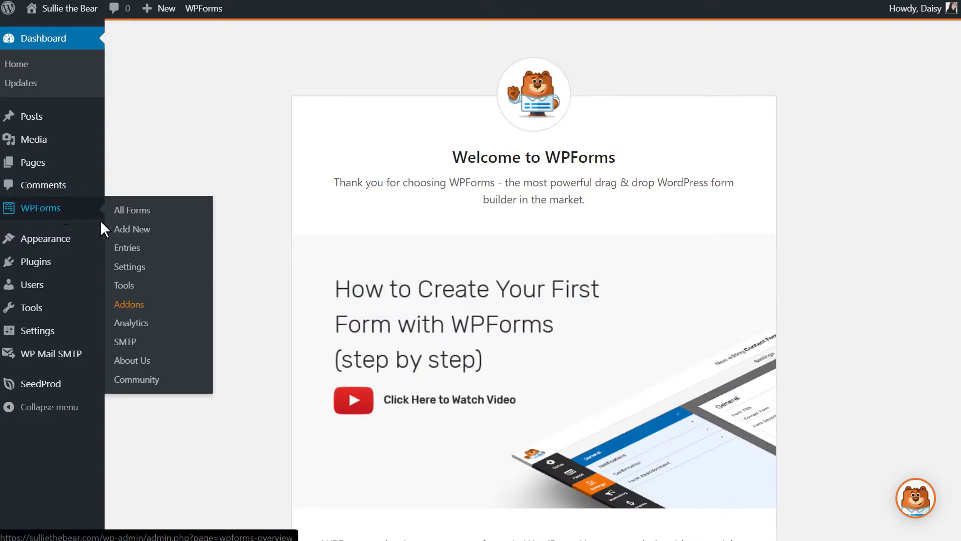
click(147, 270)
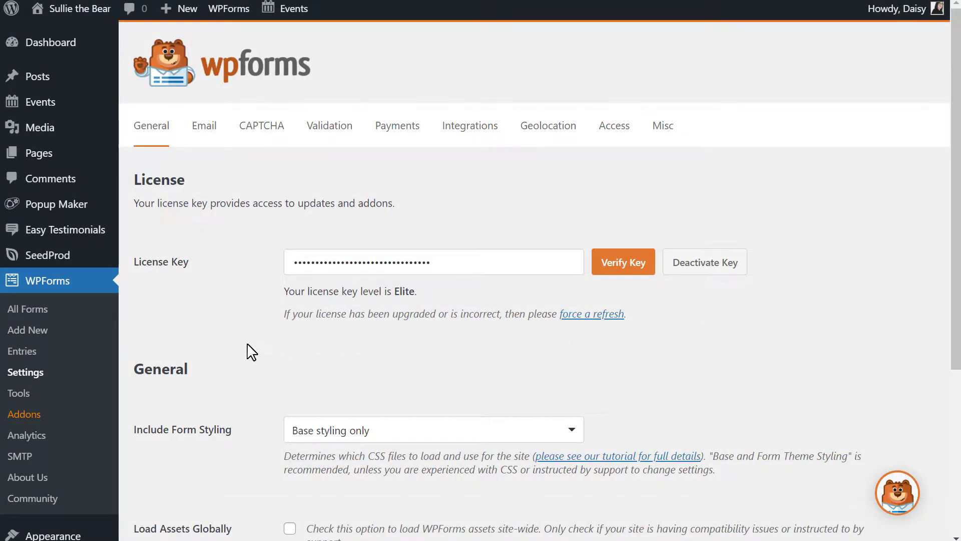
click(59, 333)
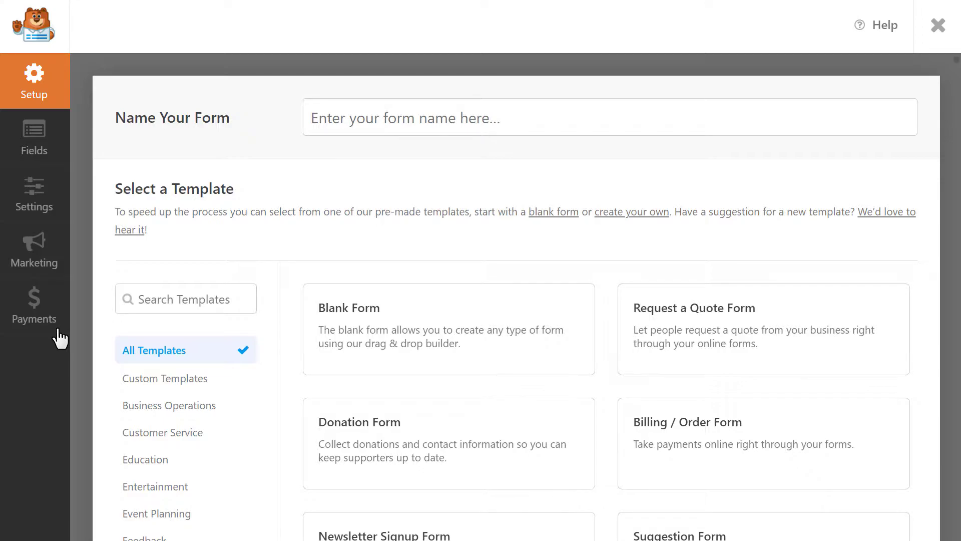
Browse the Business Operations, Customer Service and Education templates, then search all templates for 'simple contact'.
click(203, 406)
click(191, 435)
click(186, 461)
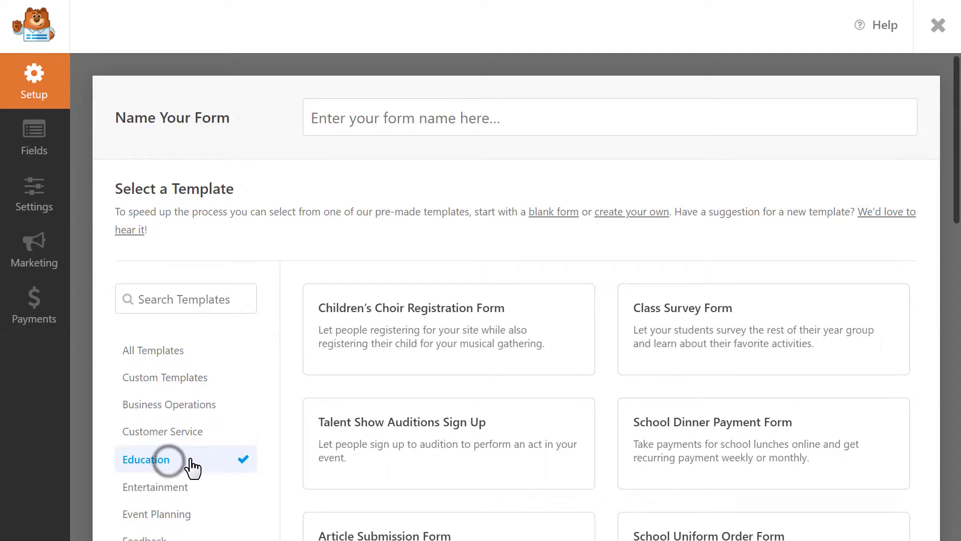
scroll(295, 405, down, 3)
scroll(295, 404, down, 5)
scroll(293, 401, up, 8)
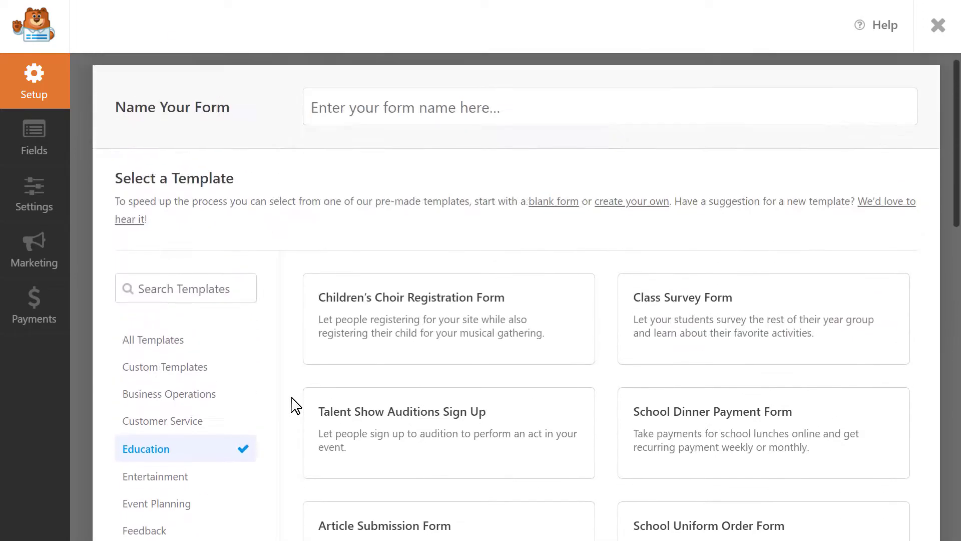
click(233, 301)
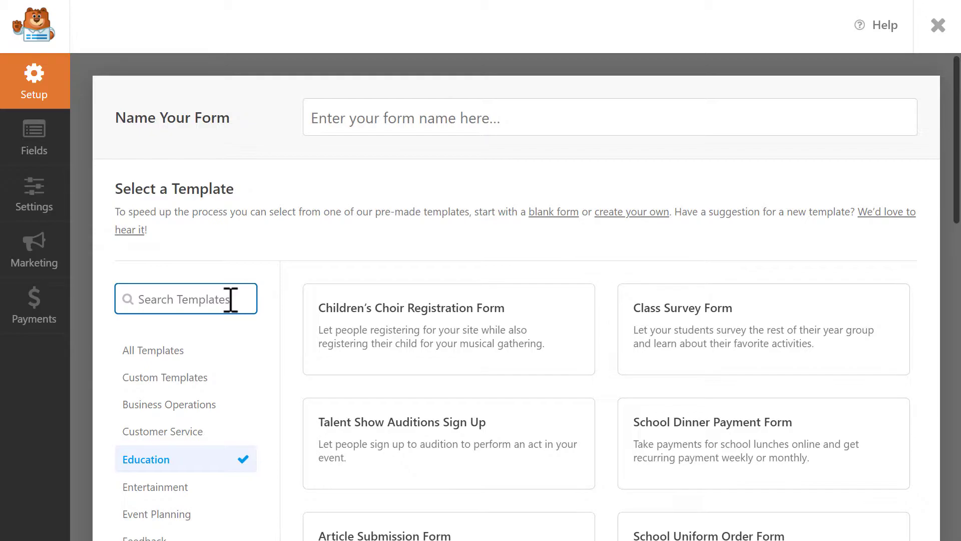
click(170, 350)
click(226, 300)
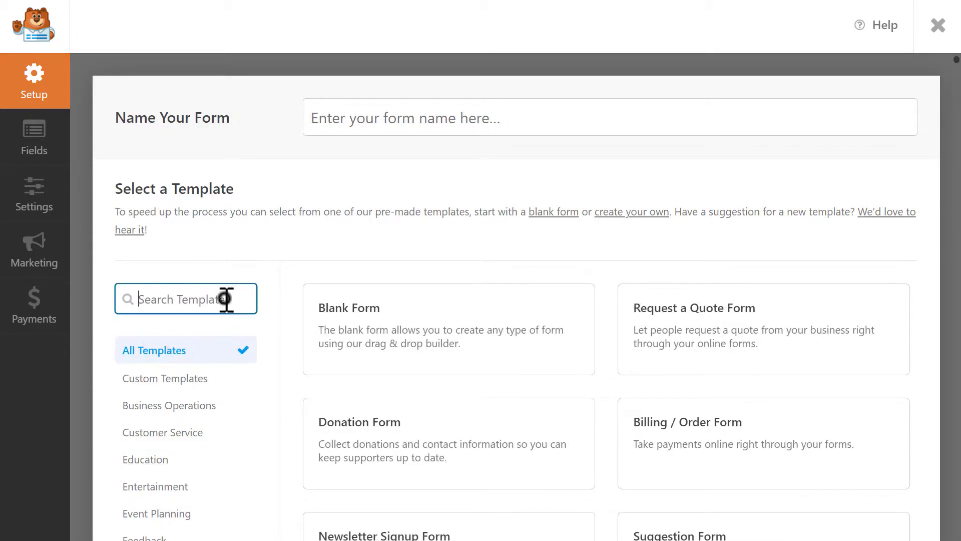
text(simple contac)
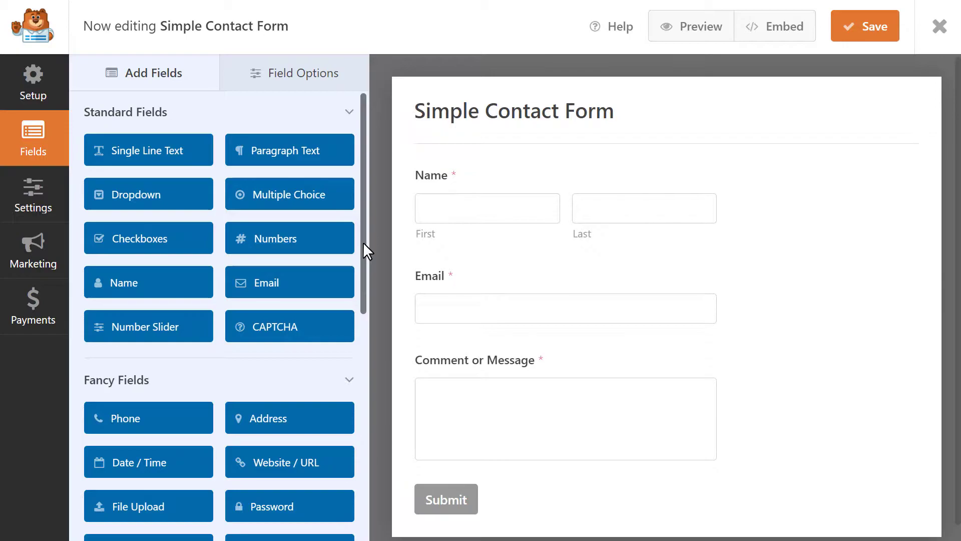
Add a Hidden Field between the Email and Comment or Message fields.
click(362, 242)
drag(363, 241, 369, 401)
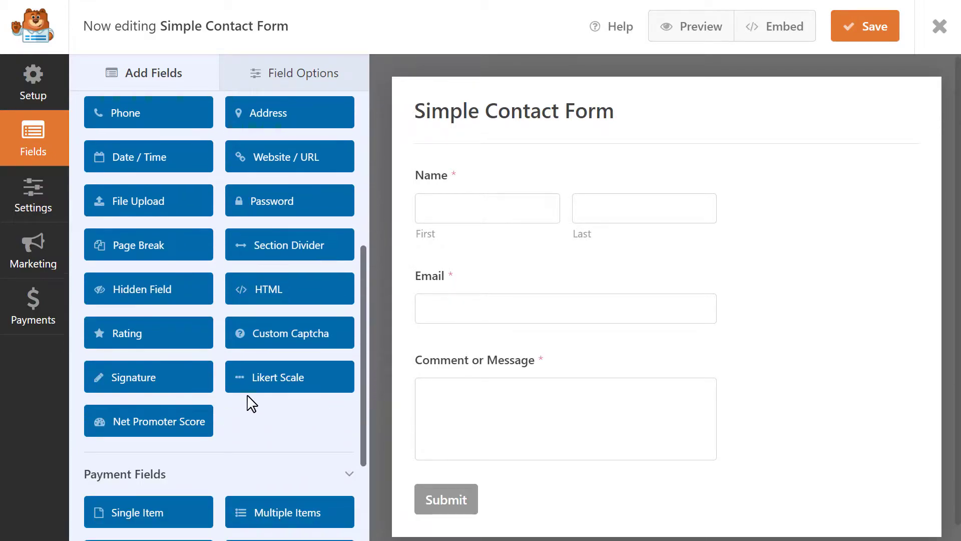
drag(137, 286, 464, 354)
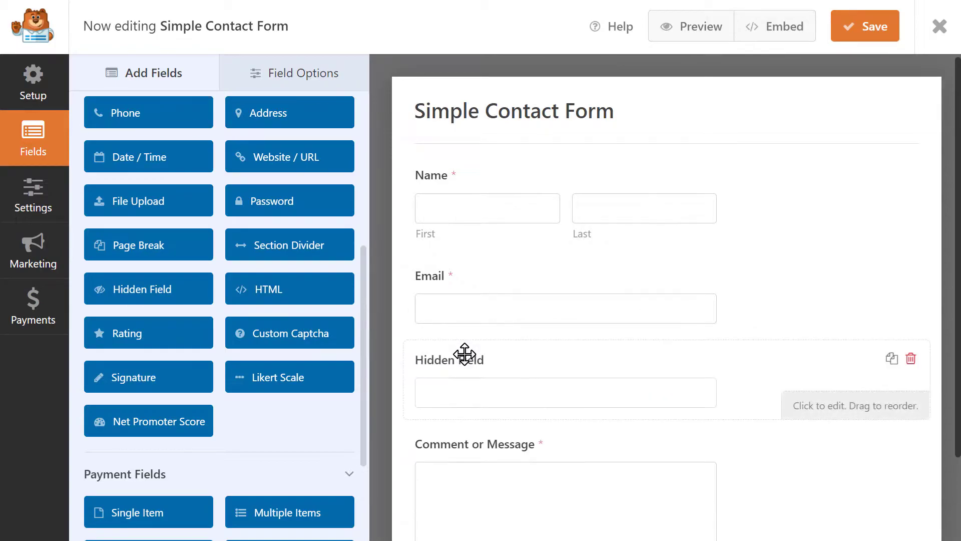
Set the Hidden Field's default value to {user_ip} and save the form.
click(466, 362)
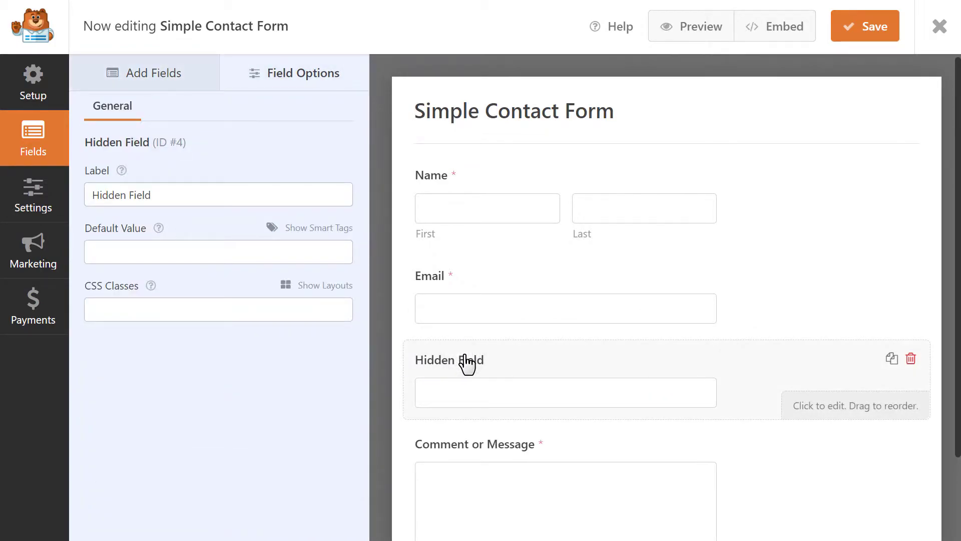
click(341, 252)
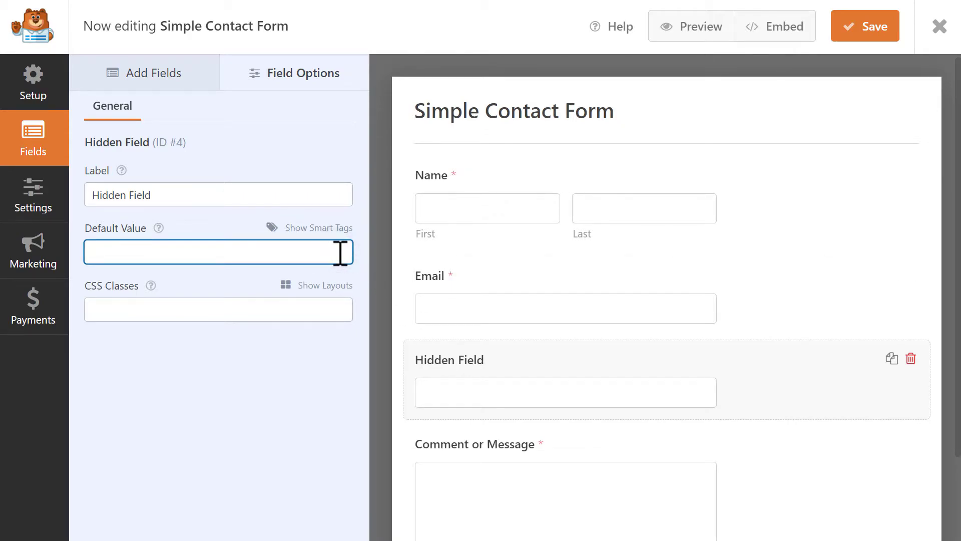
text({user_ip})
click(836, 31)
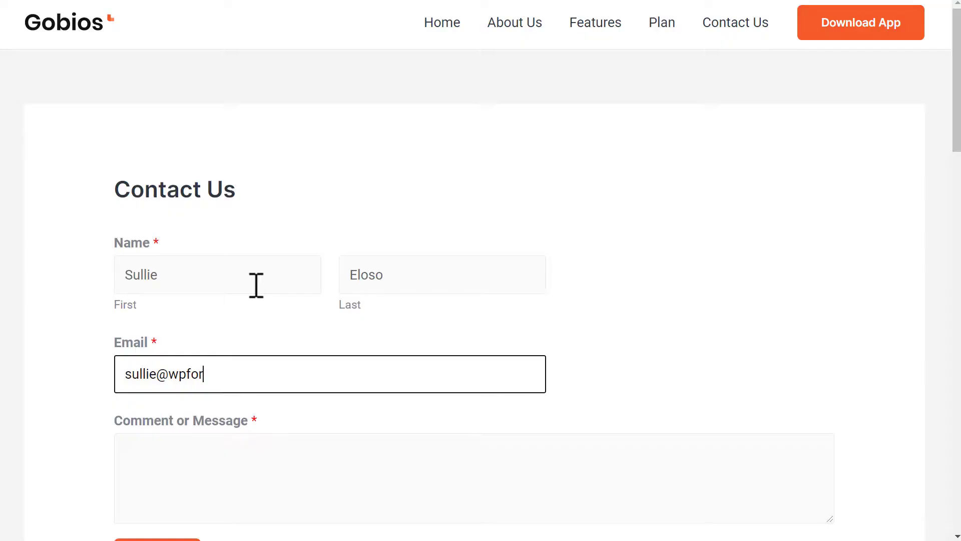
Finish the email address and enter the message 'Hello! :)' on the Contact Us form.
text(ms.com)
key(Tab)
text(Hello! )
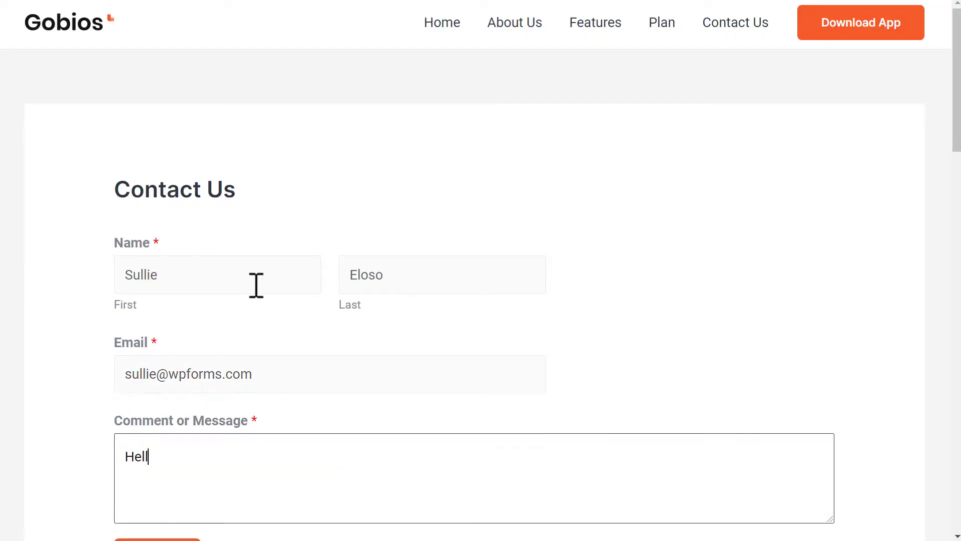
text(:))
scroll(255, 285, down, 2)
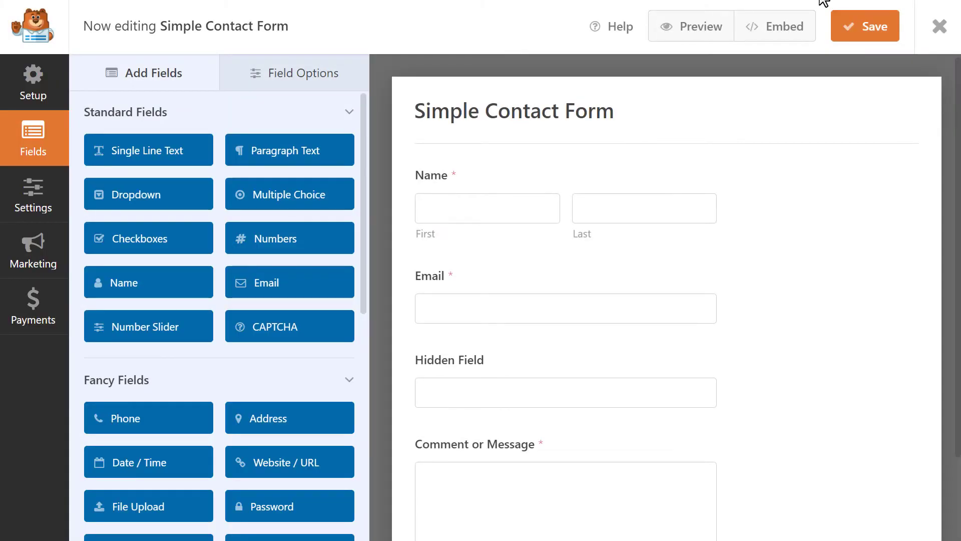
Set the Hidden Field's default value to {url_referer}.
click(762, 381)
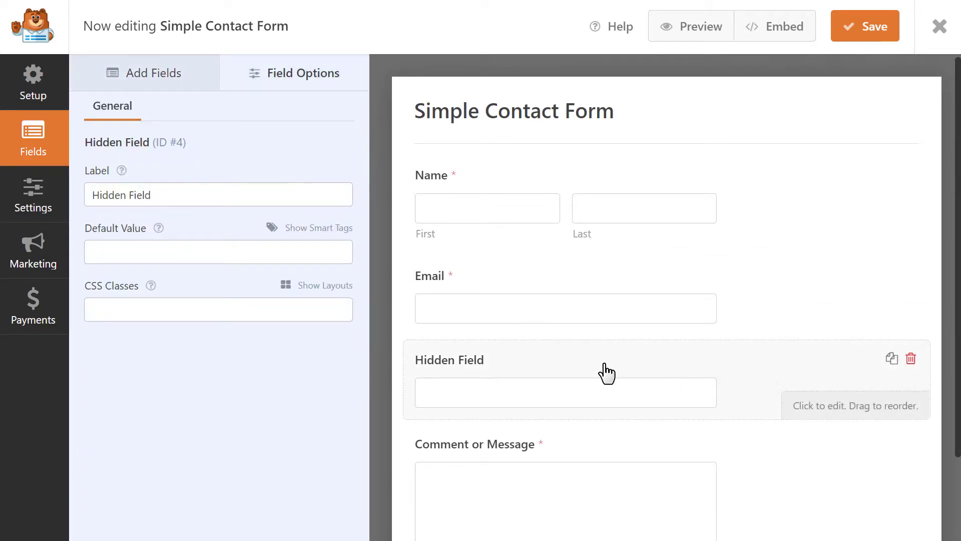
click(345, 256)
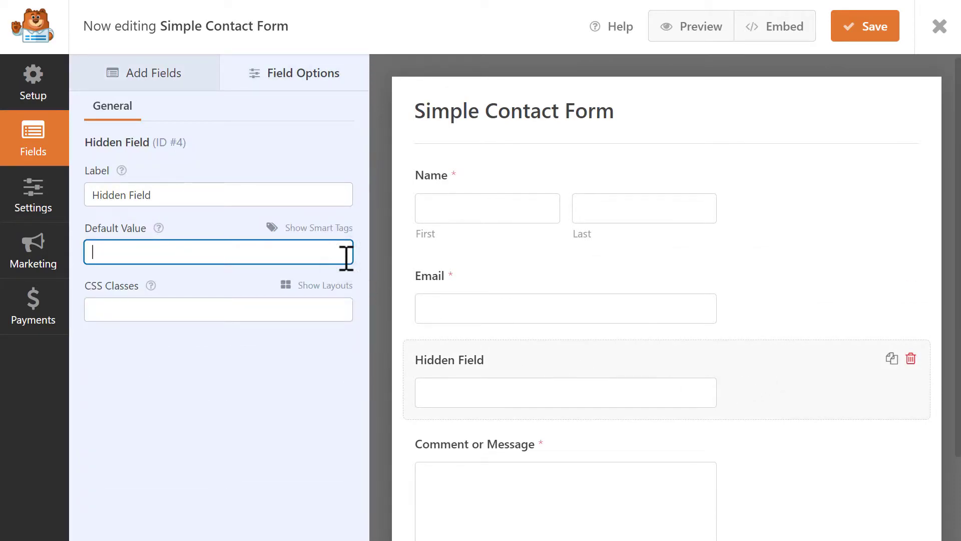
text({url_referer})
Replace the {url_referer} default value with {query_var key="source"}.
drag(346, 258, 80, 264)
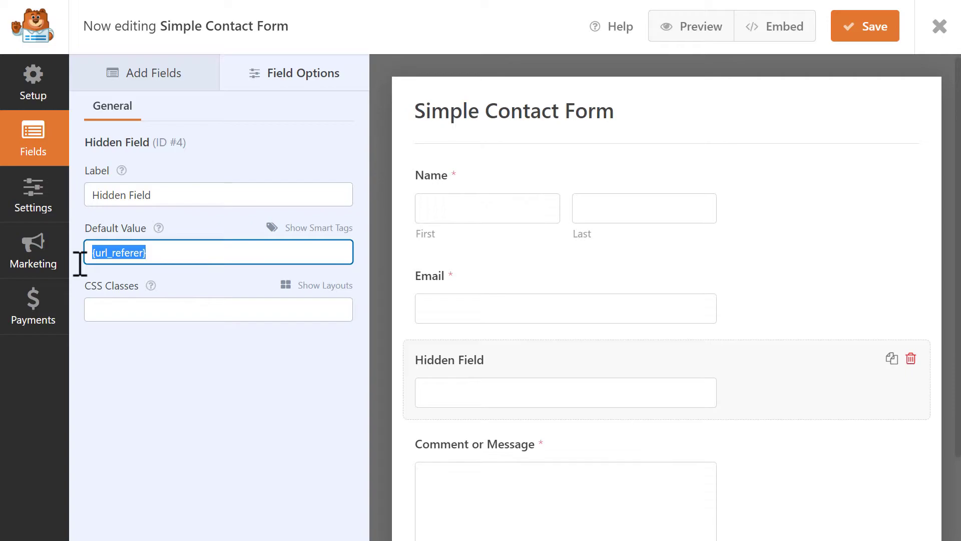
key(BackSpace)
text({)
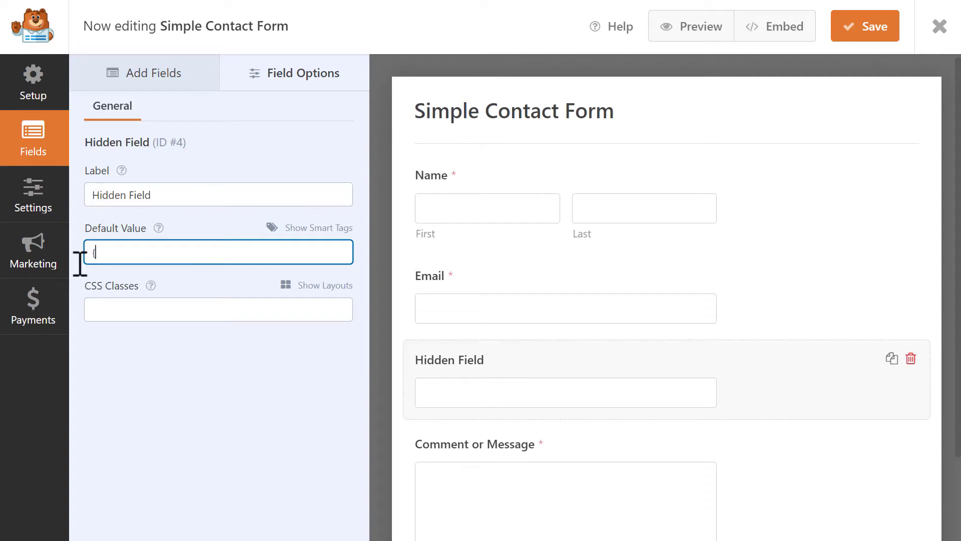
text(query_var key="source)
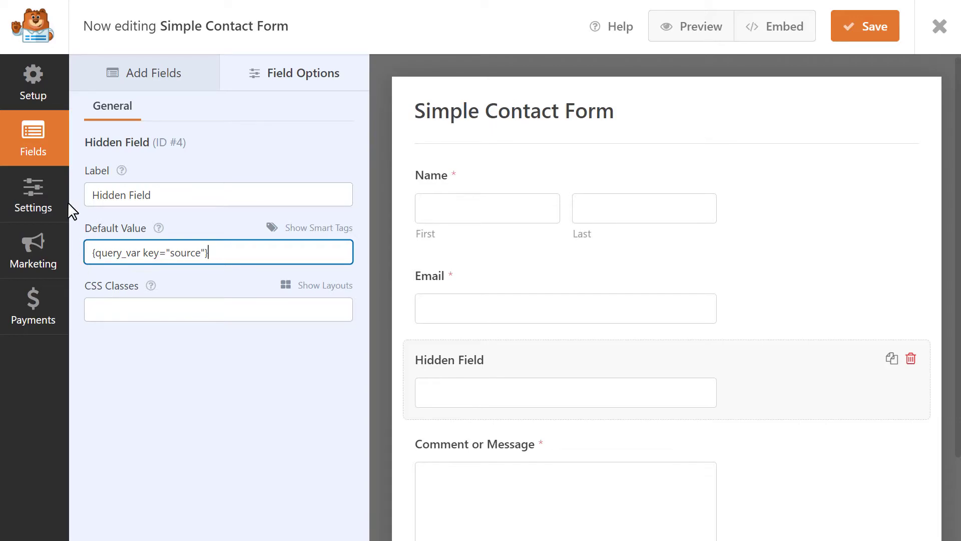
click(51, 194)
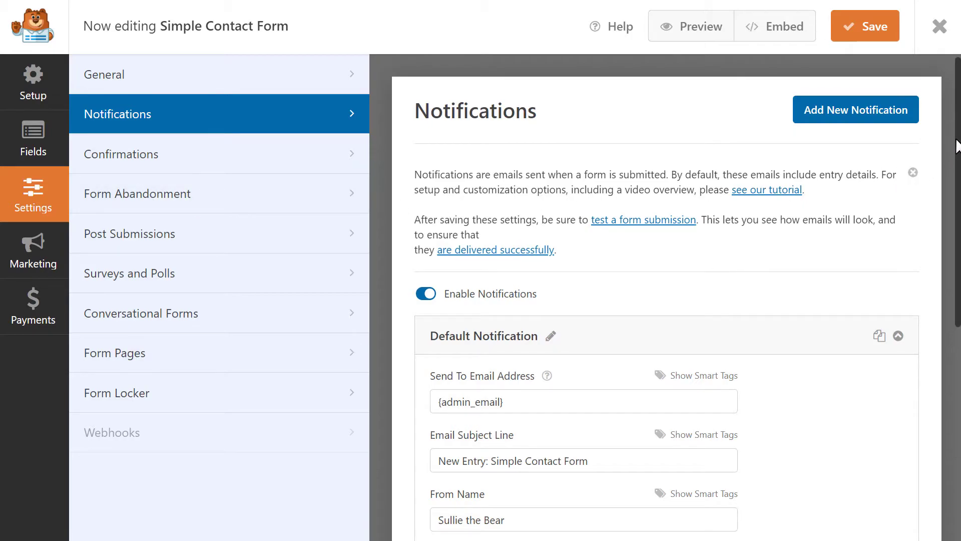
Insert the Hidden Field's {field_id="4"} smart tag into the notification email message and save.
drag(957, 141, 950, 356)
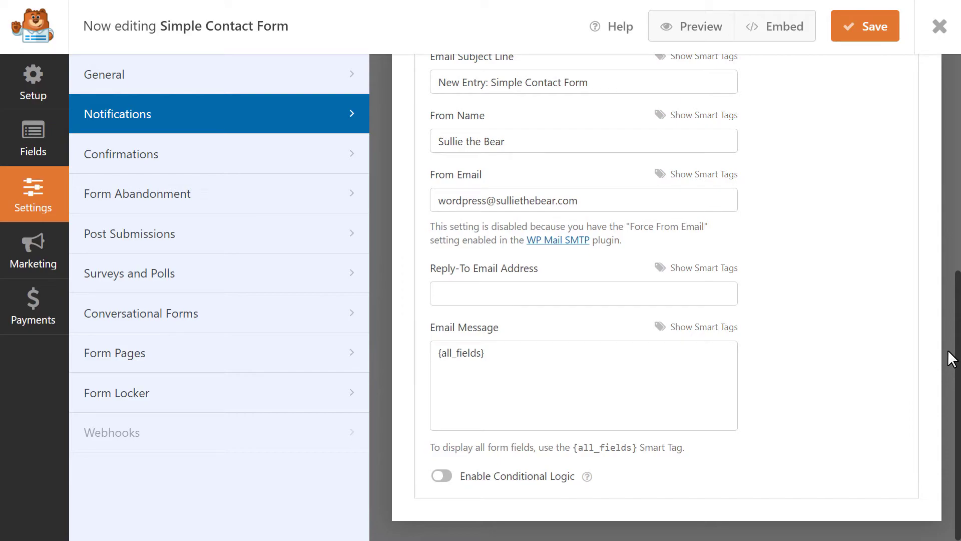
click(628, 353)
click(702, 326)
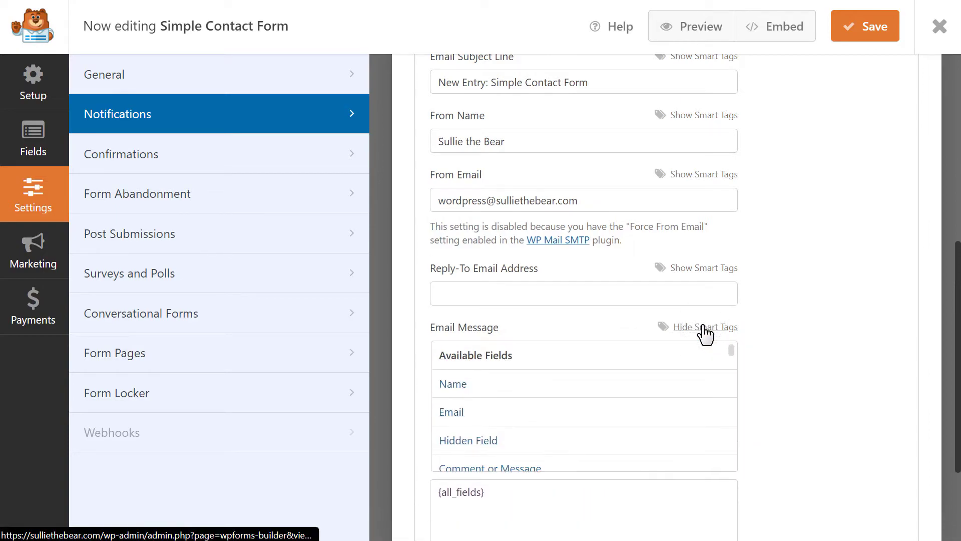
click(521, 442)
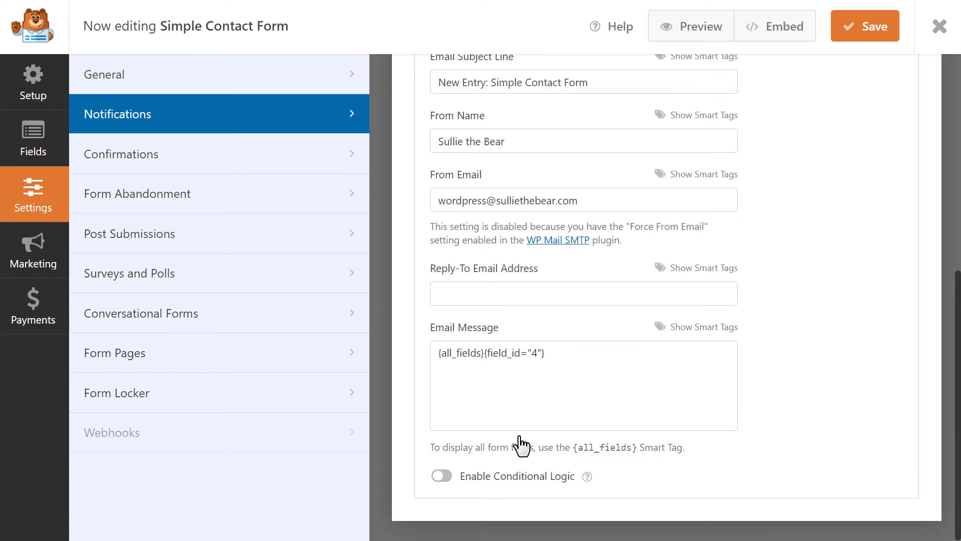
drag(560, 356, 484, 373)
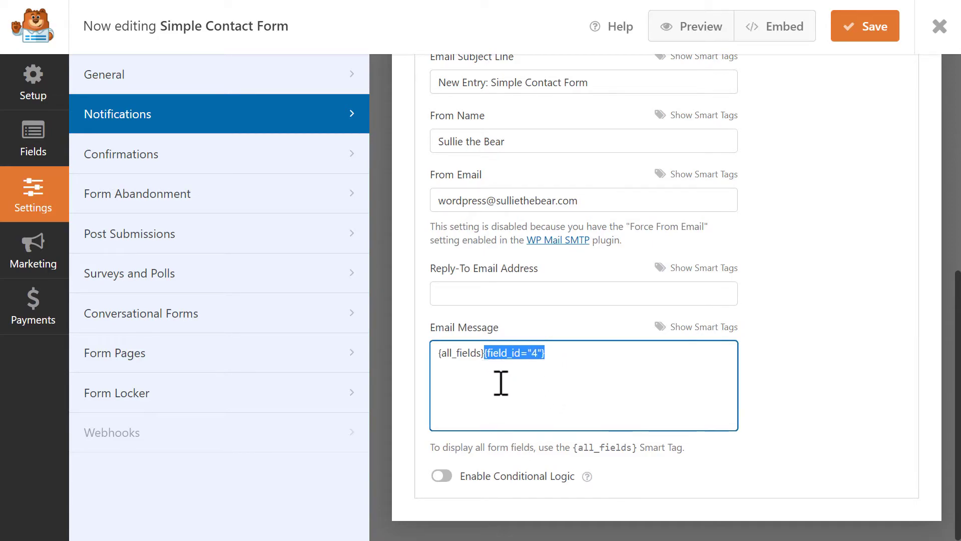
click(590, 362)
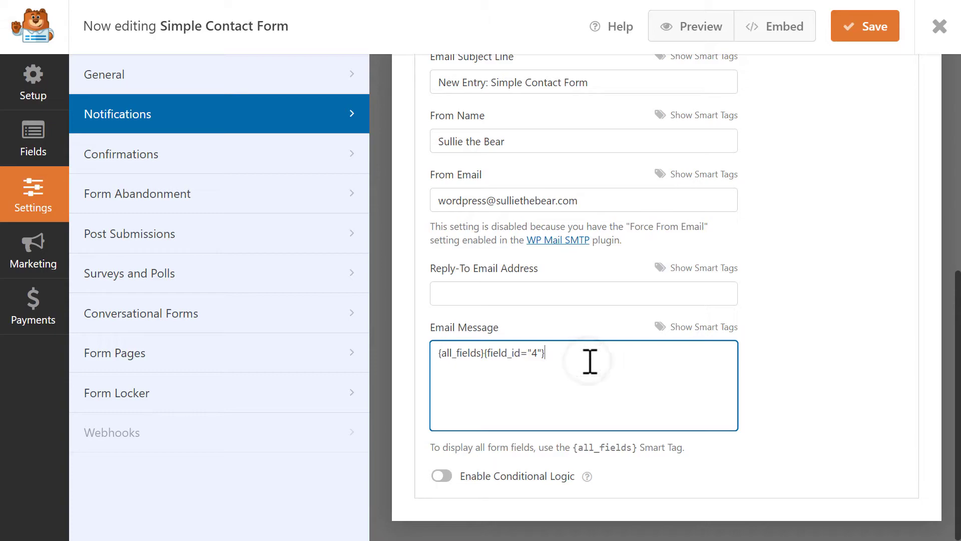
click(858, 38)
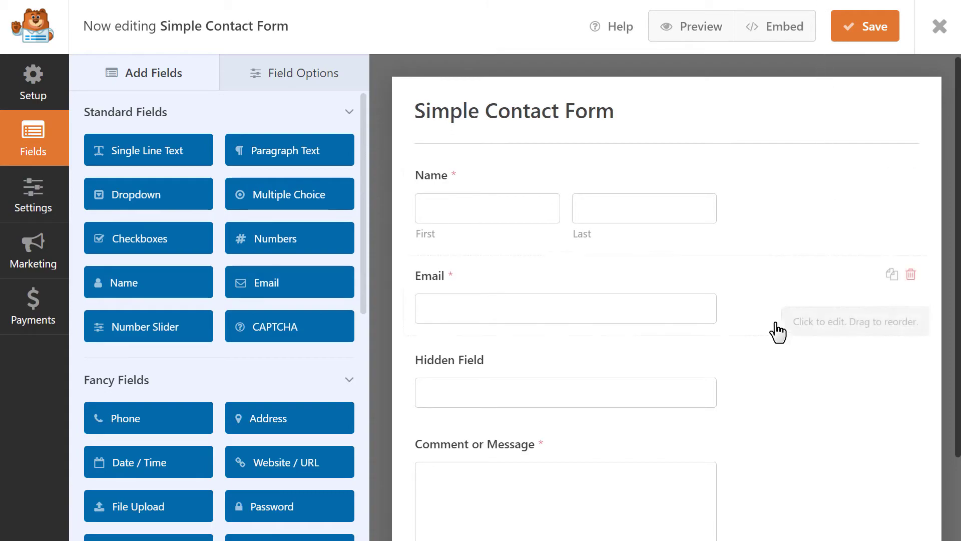
Paste {query_var key="source"} as the Hidden Field's default value.
click(749, 371)
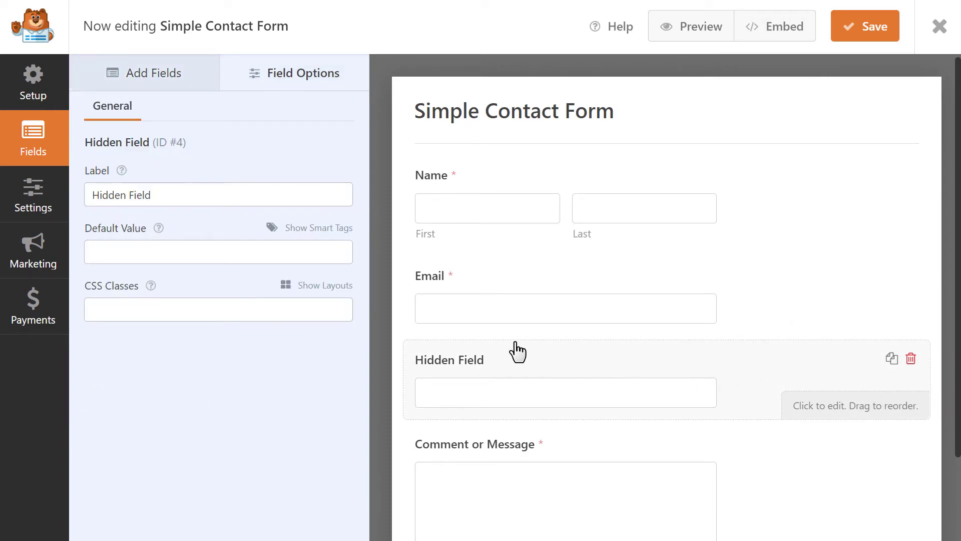
click(337, 252)
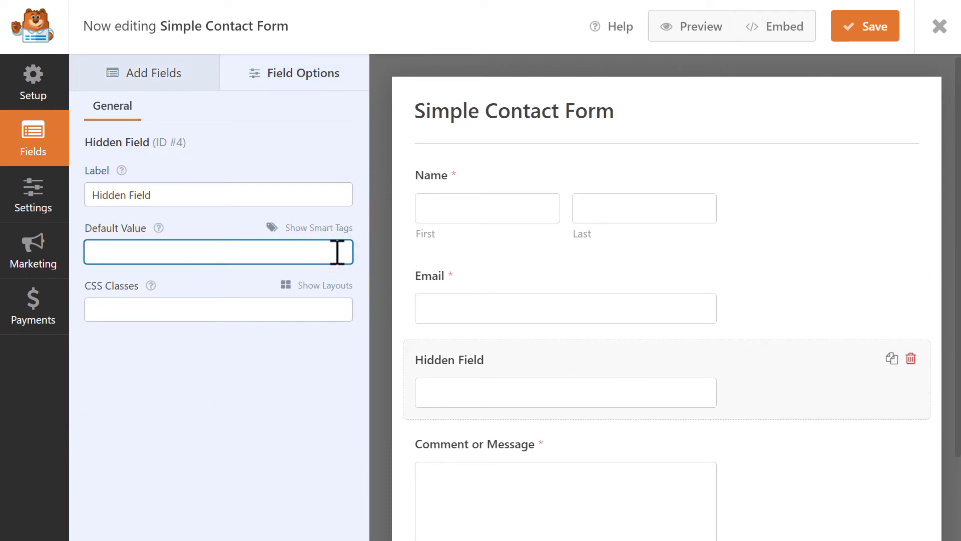
text({query_var key="source"})
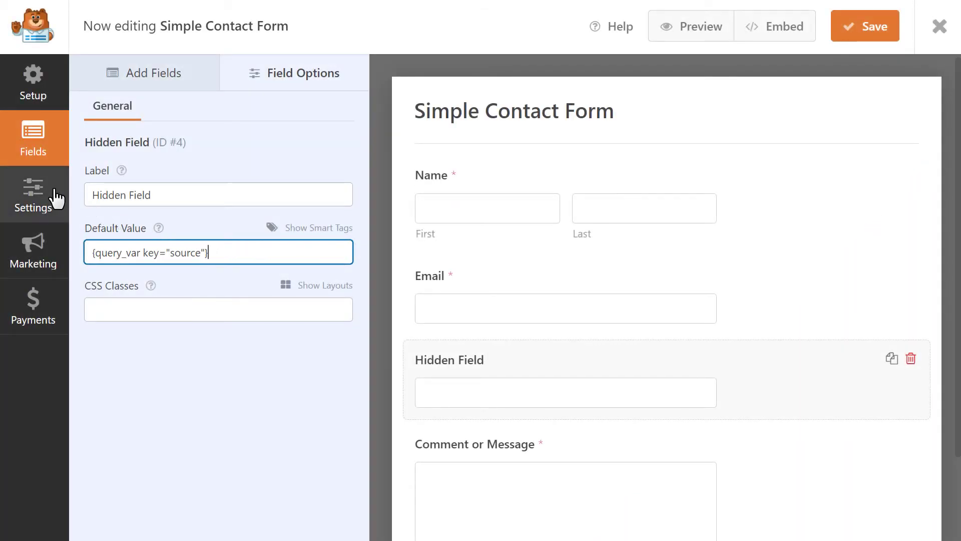
Add the Hidden Field smart tag {field_id="4"} after {all_fields} in the notification message and save.
click(57, 199)
click(226, 131)
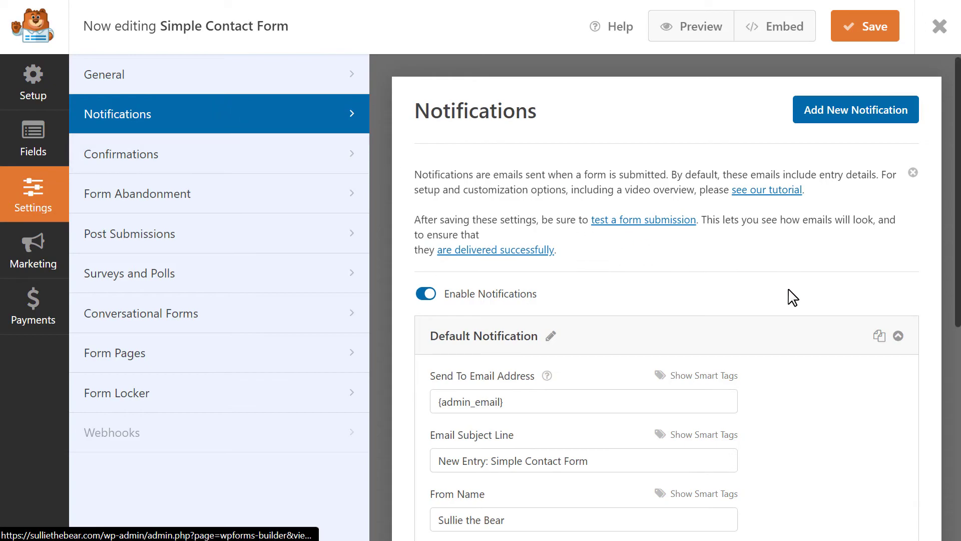
scroll(822, 333, down, 6)
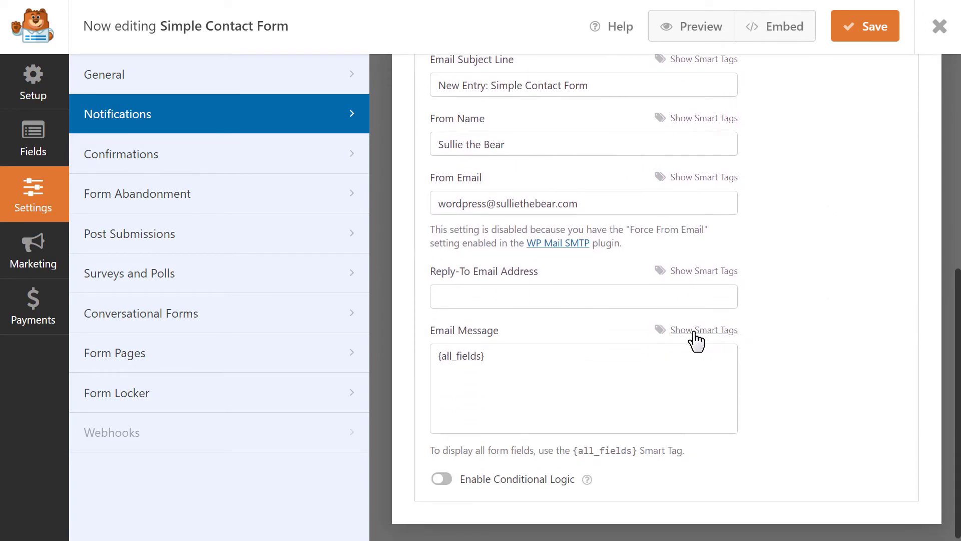
click(644, 358)
click(686, 337)
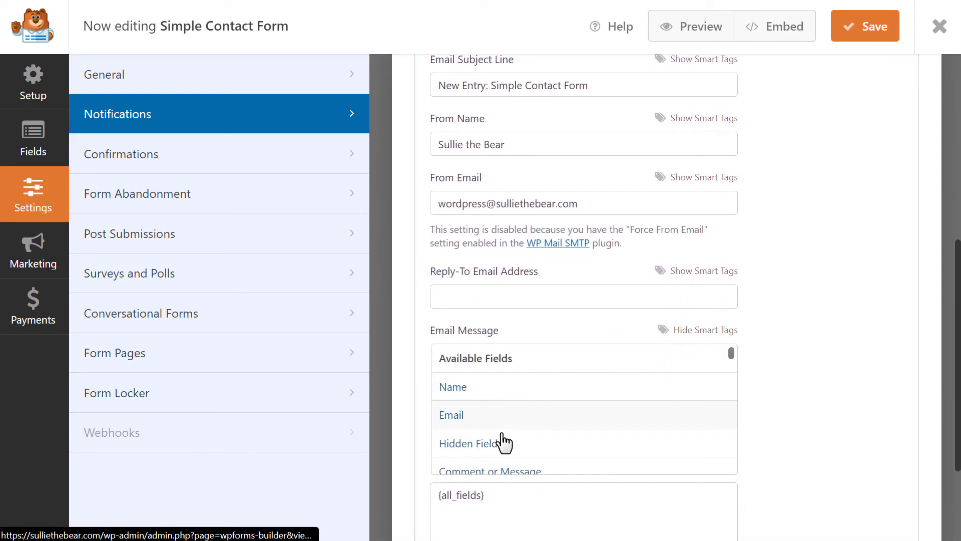
click(503, 442)
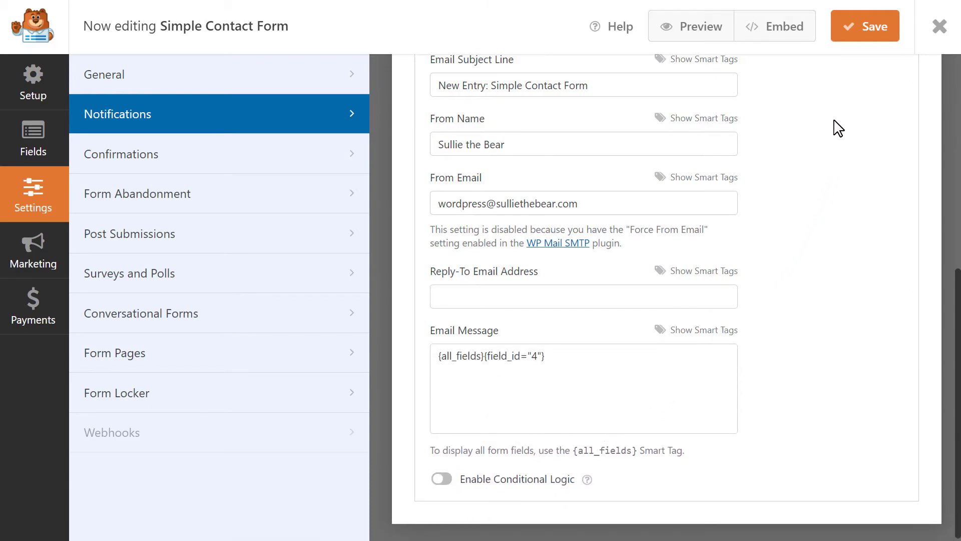
click(870, 40)
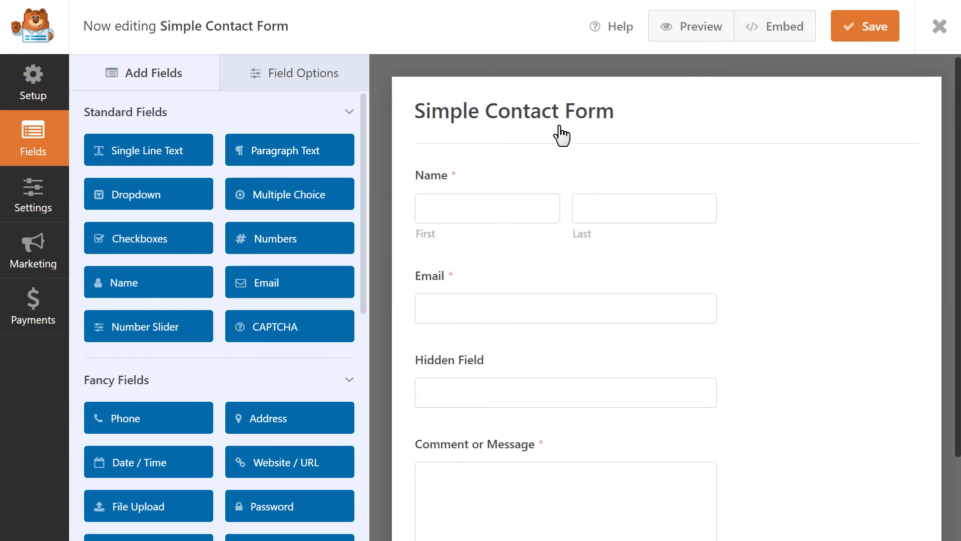
Insert the Entry Location smart tag after {all_fields} in the notification email message.
click(53, 208)
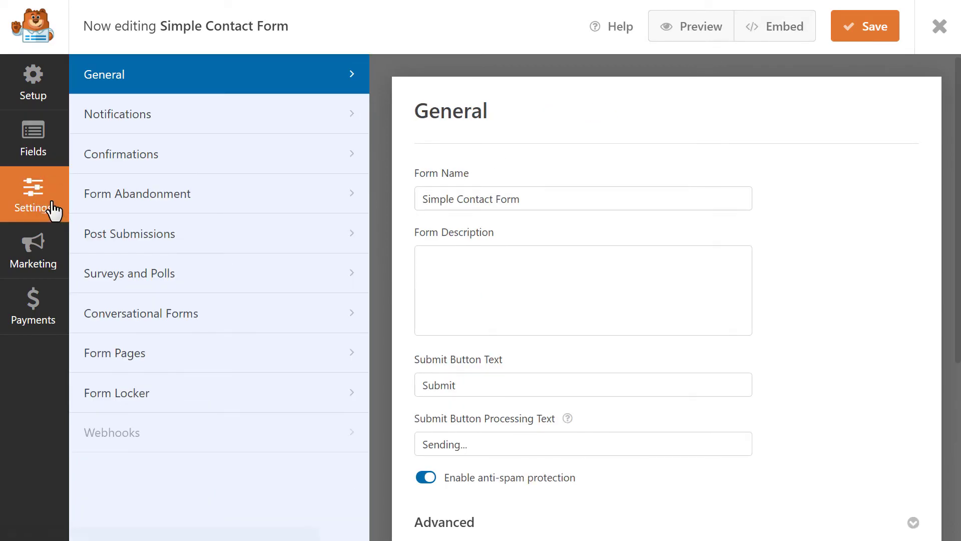
click(261, 122)
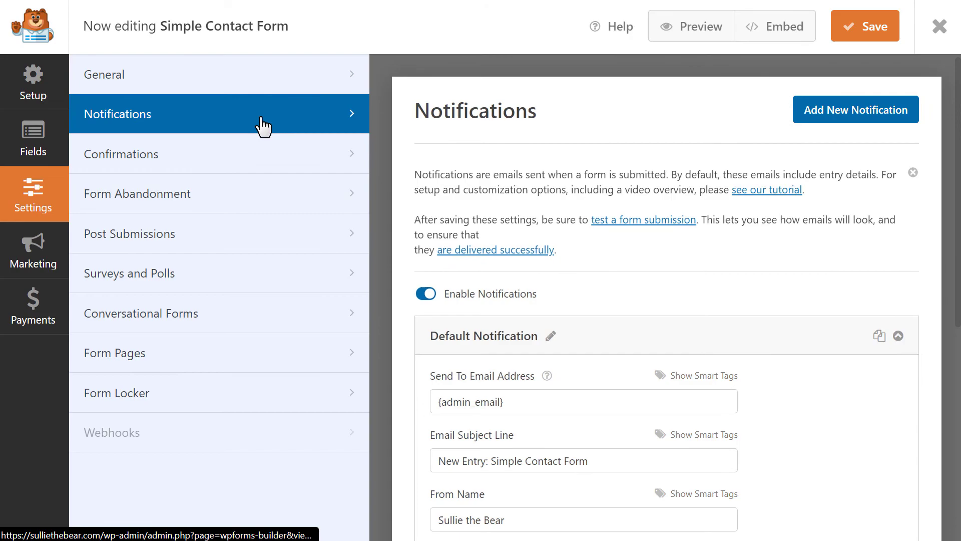
drag(956, 222, 953, 426)
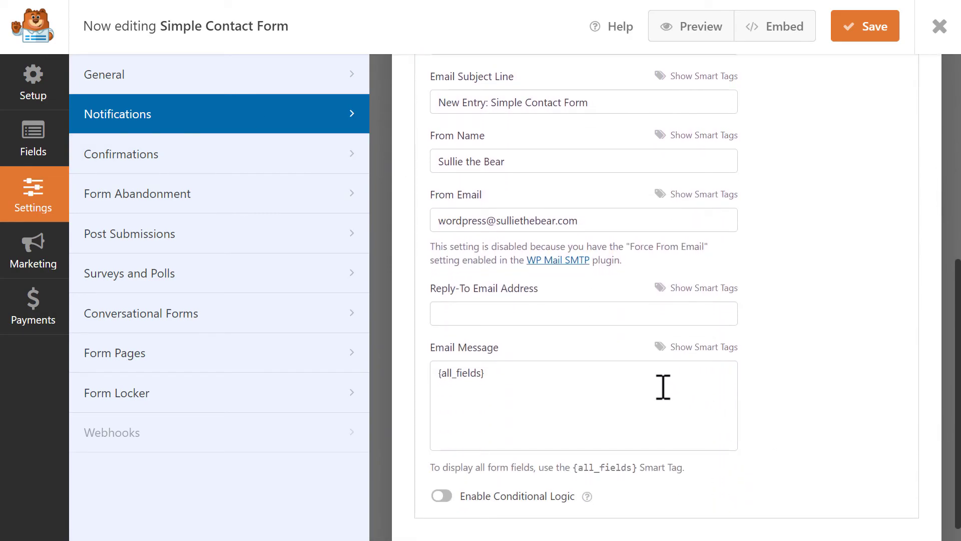
click(648, 375)
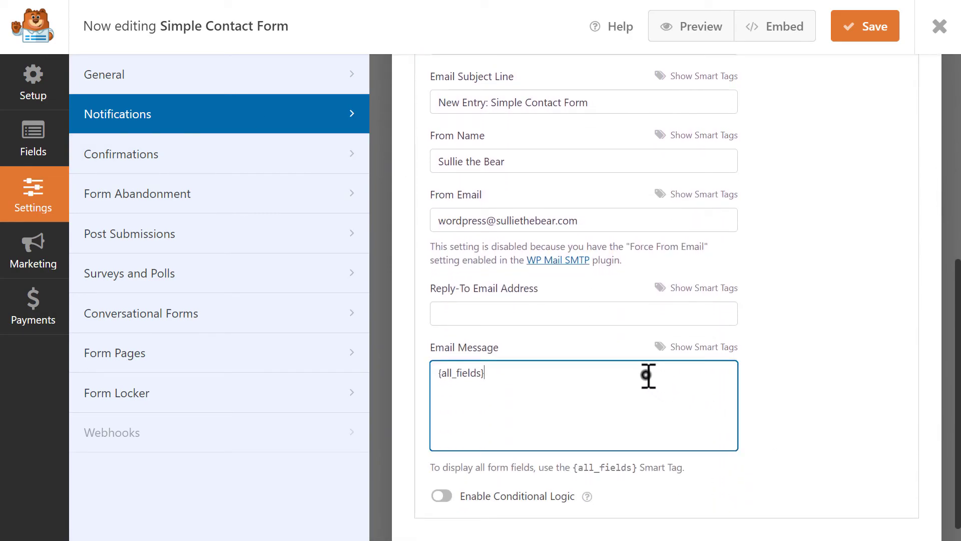
click(724, 351)
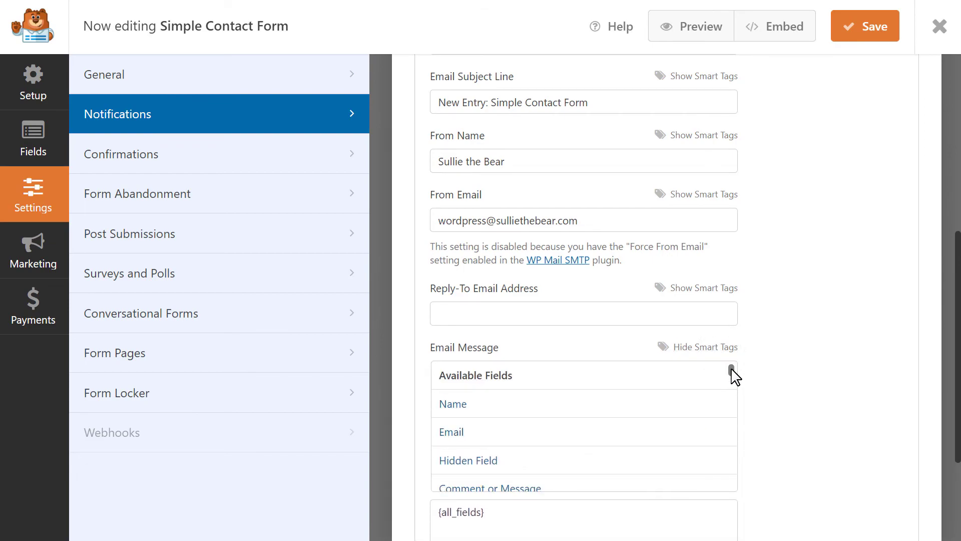
drag(732, 371, 739, 488)
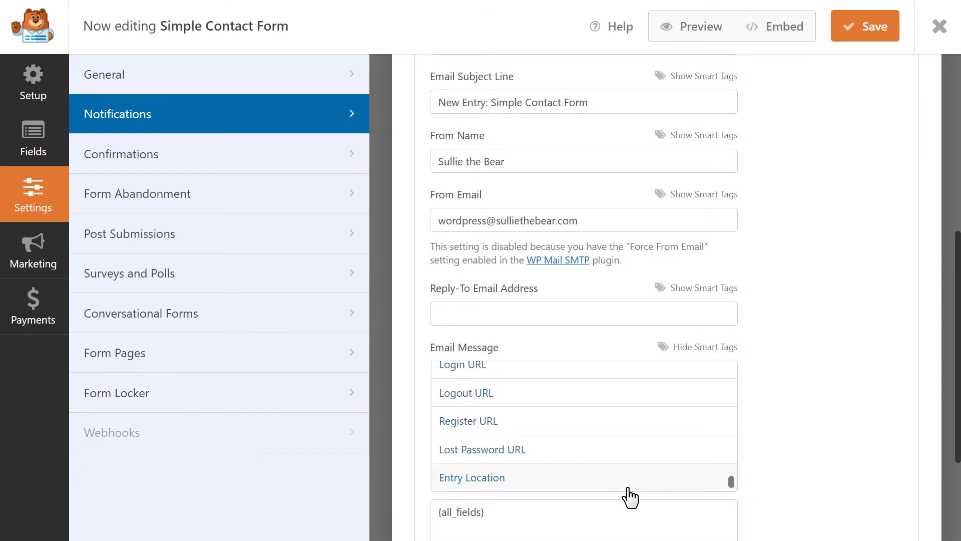
click(515, 484)
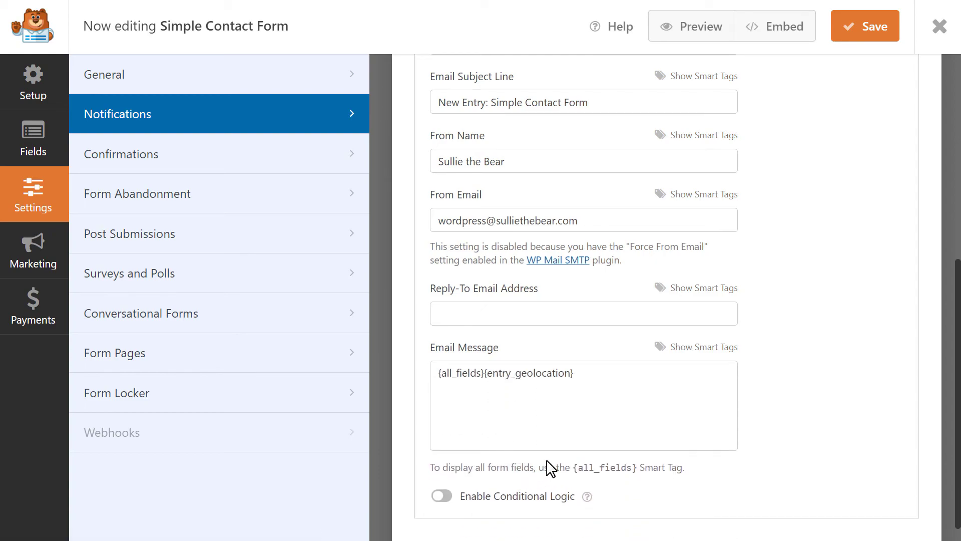
drag(586, 373, 490, 402)
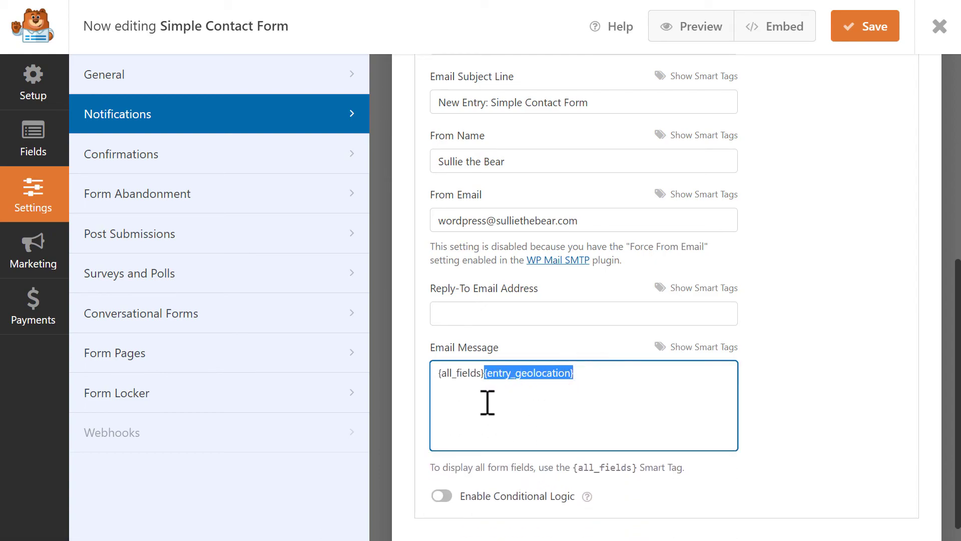
click(614, 382)
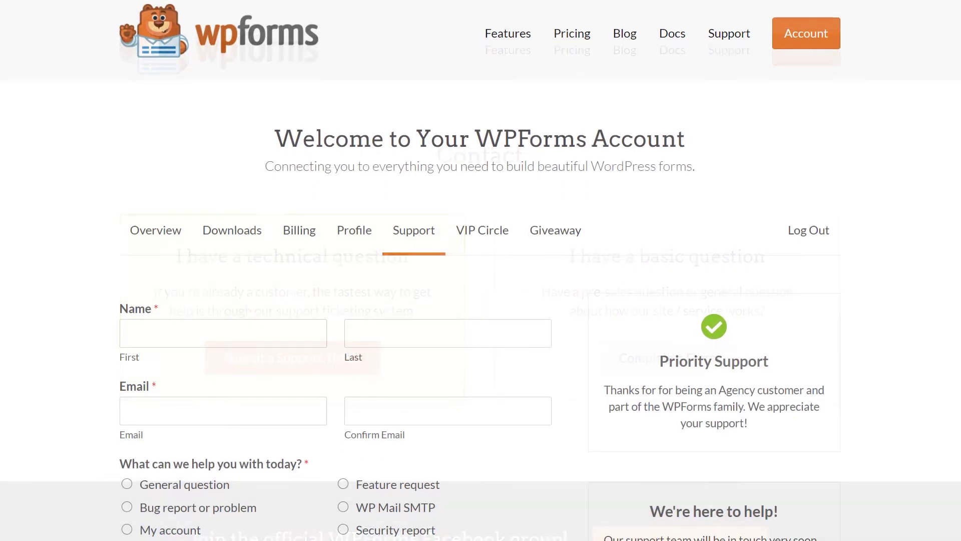
Scroll down to the support ticket form with Name, Email and topic fields.
scroll(480, 270, down, 5)
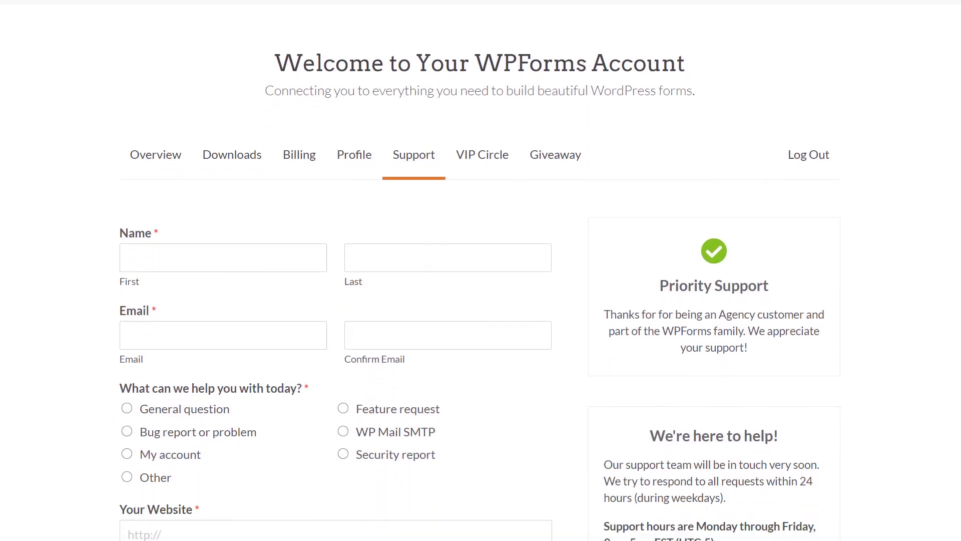